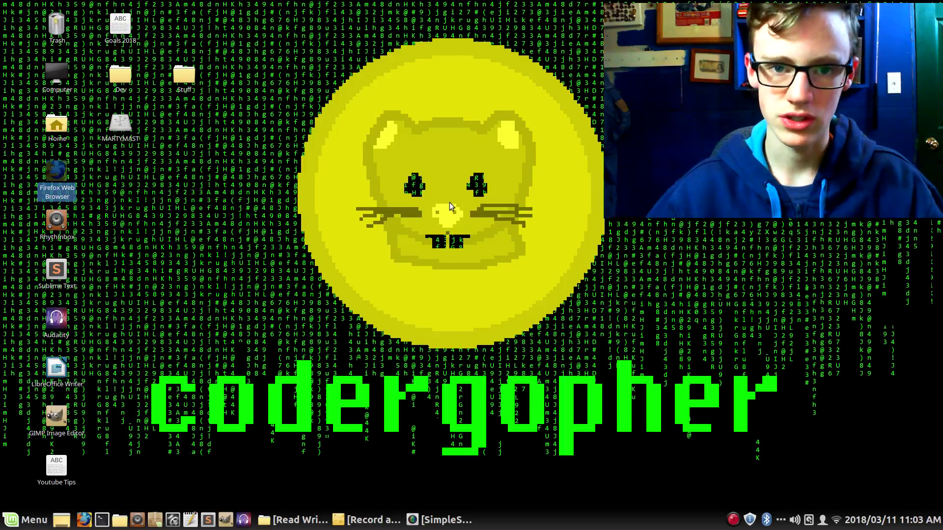
Run sudo apt-get install cheese with the password; Cheese is already the newest version.
key(super)
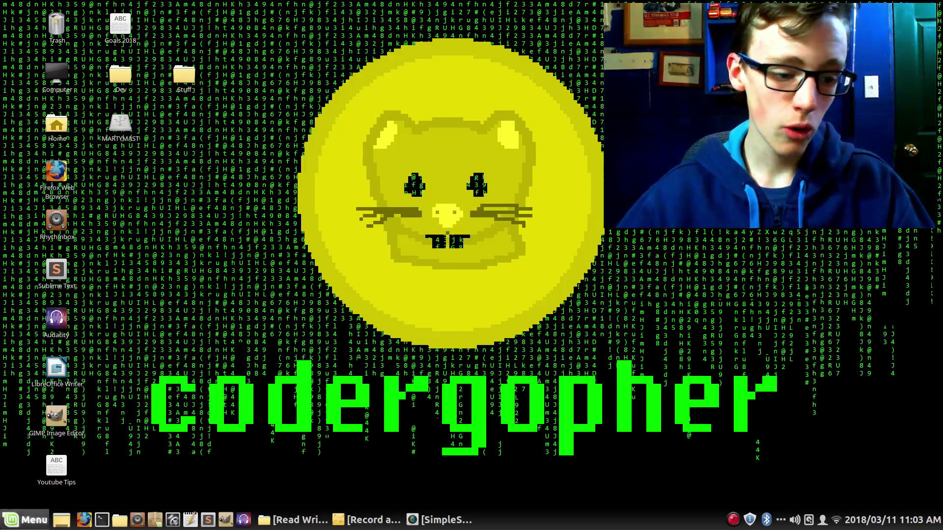
key(super)
text(sudo apt-get install cheese)
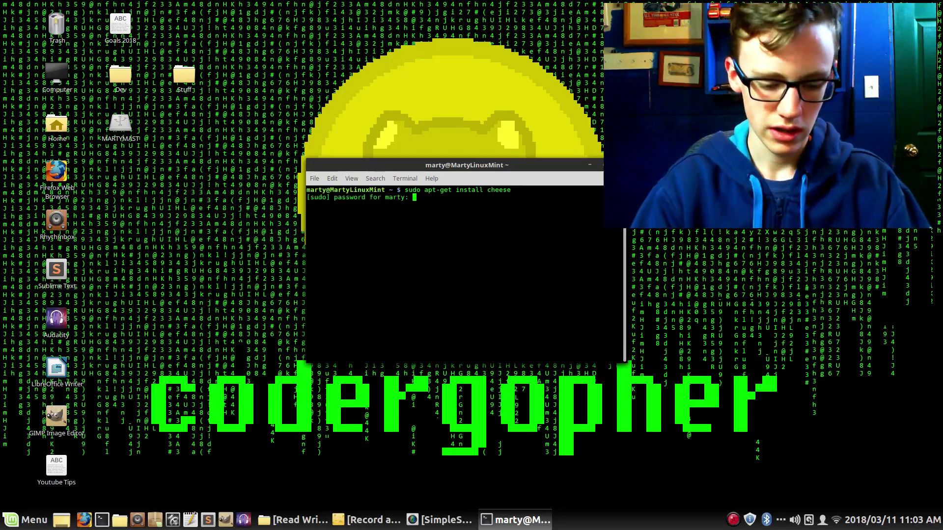
key(Return)
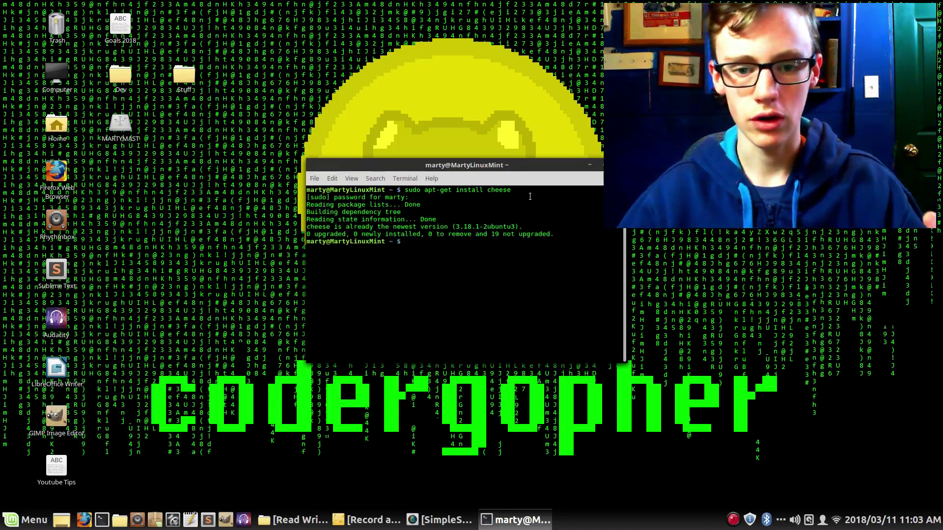
Launch Cheese from the Sound & Video menu and record video from the webcam.
click(516, 519)
click(28, 519)
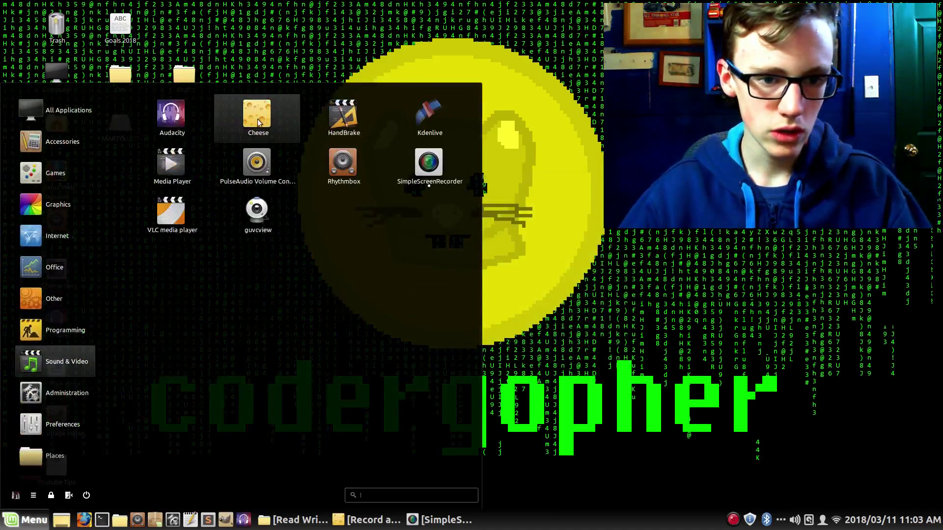
click(260, 122)
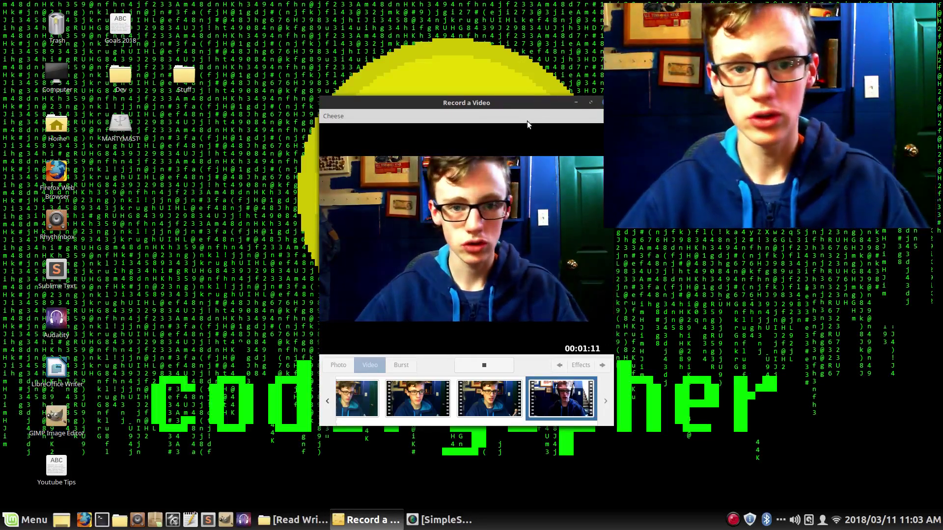
Run sudo apt-get install pulseaudio in a new terminal, then close the terminal.
key(super)
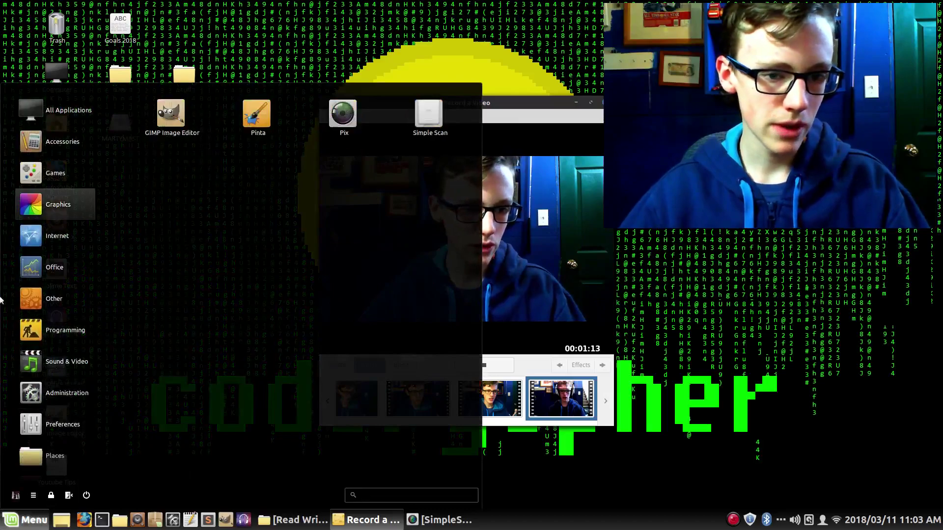
mouse_move(67, 393)
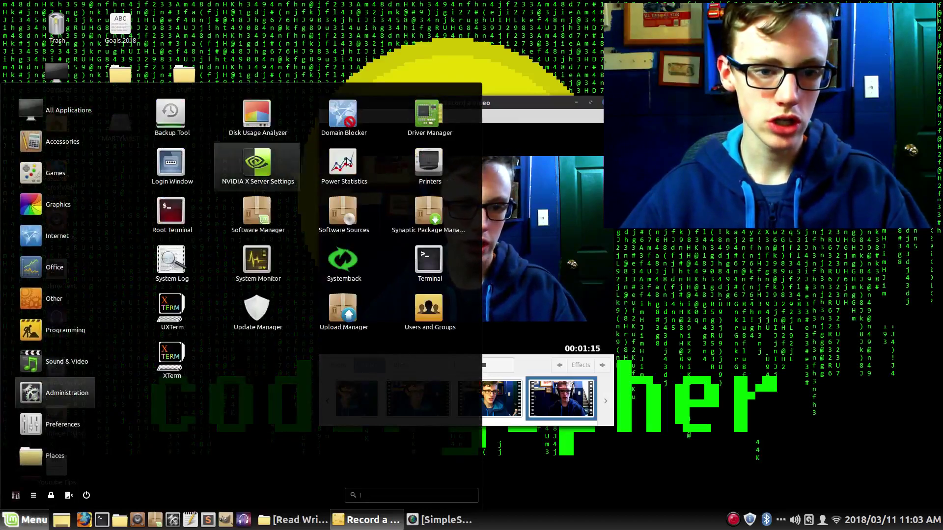
click(434, 252)
text(sudo apt-get install pulseaudio)
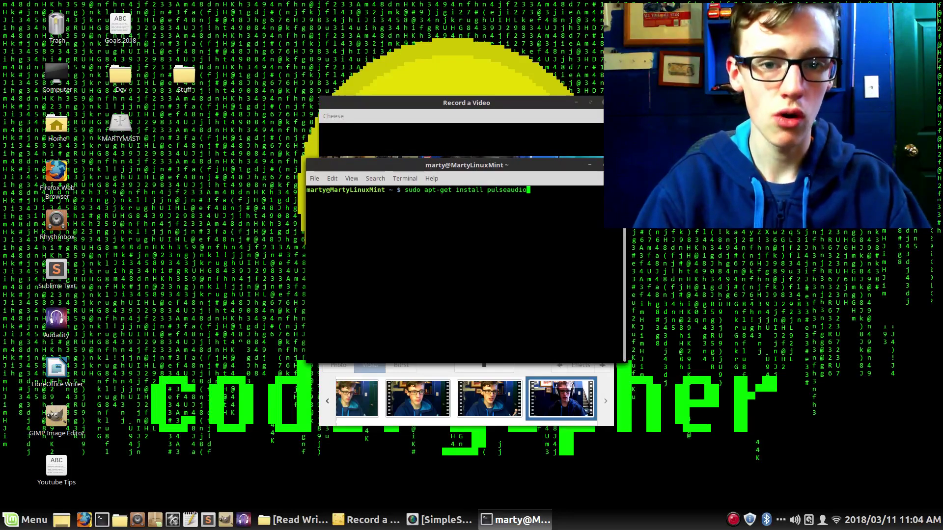
key(Return)
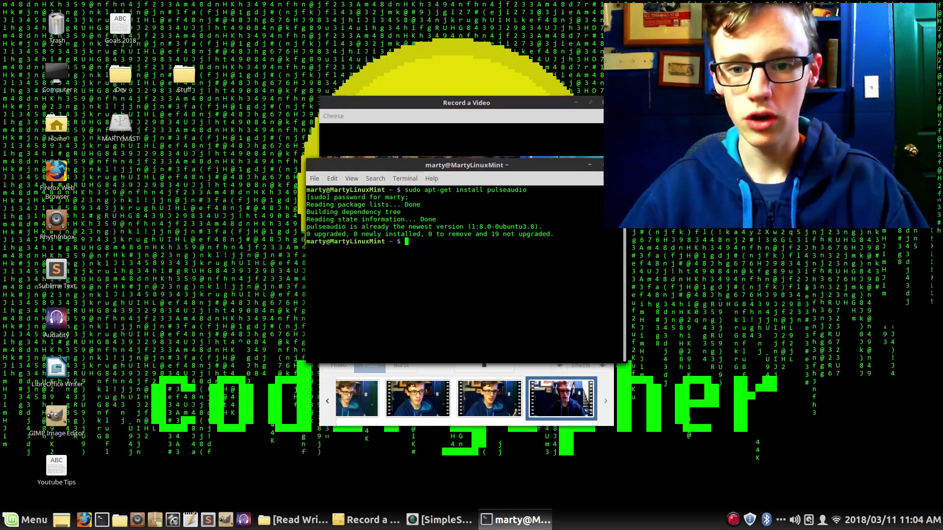
key(ctrl+d)
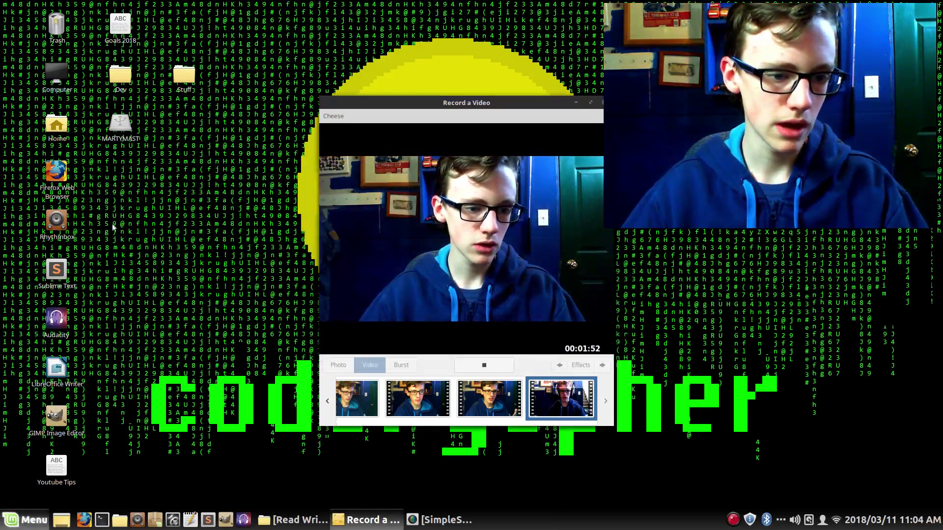
Open PulseAudio Volume Control from the Sound & Video menu, showing Cheese's recording stream.
key(super)
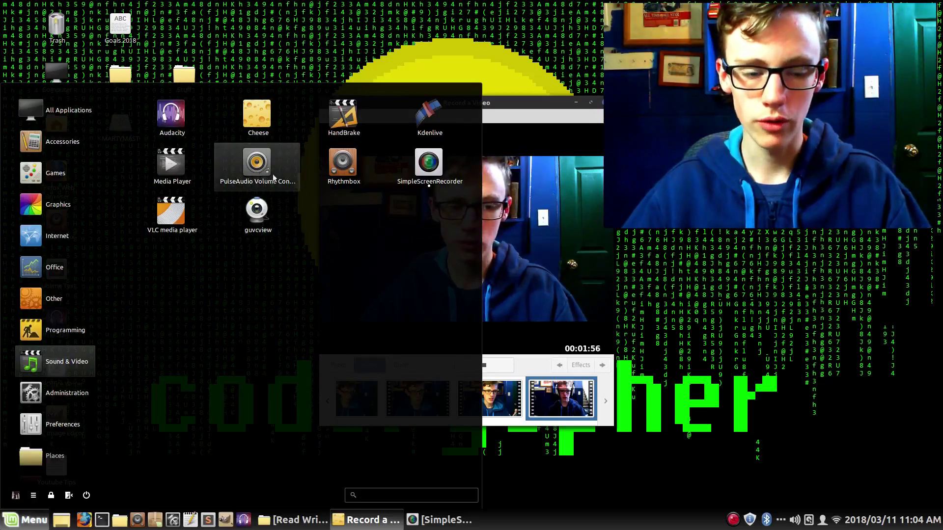
click(243, 170)
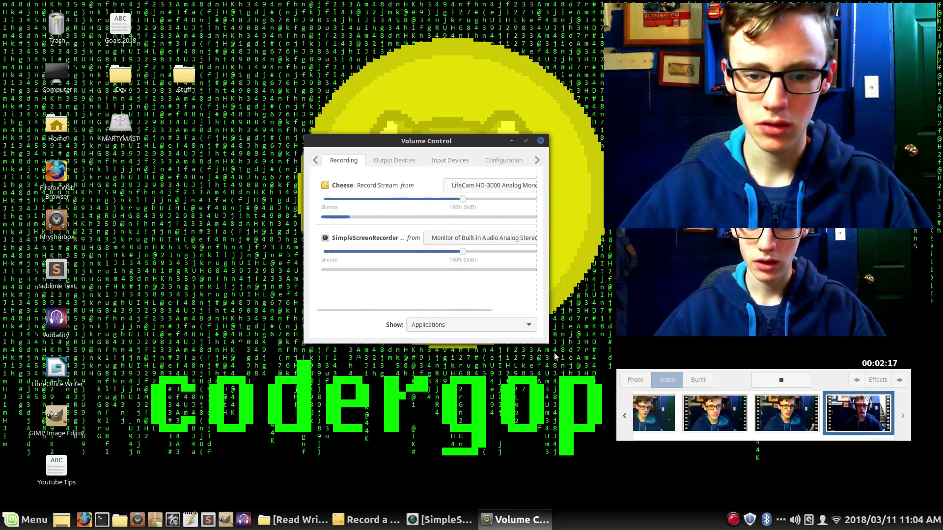
Enlarge Volume Control and check Cheese's source is LifeCam HD-3000 Analog Mono.
drag(548, 343, 713, 428)
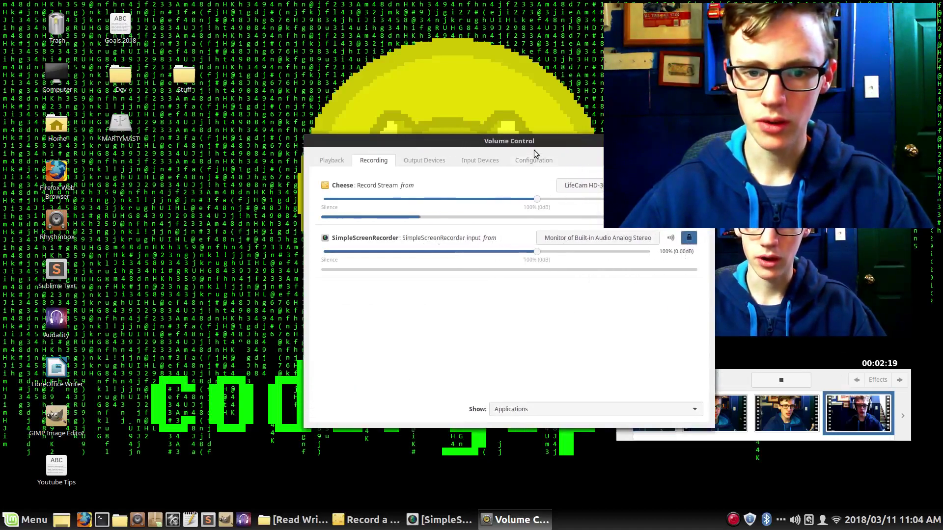
click(474, 152)
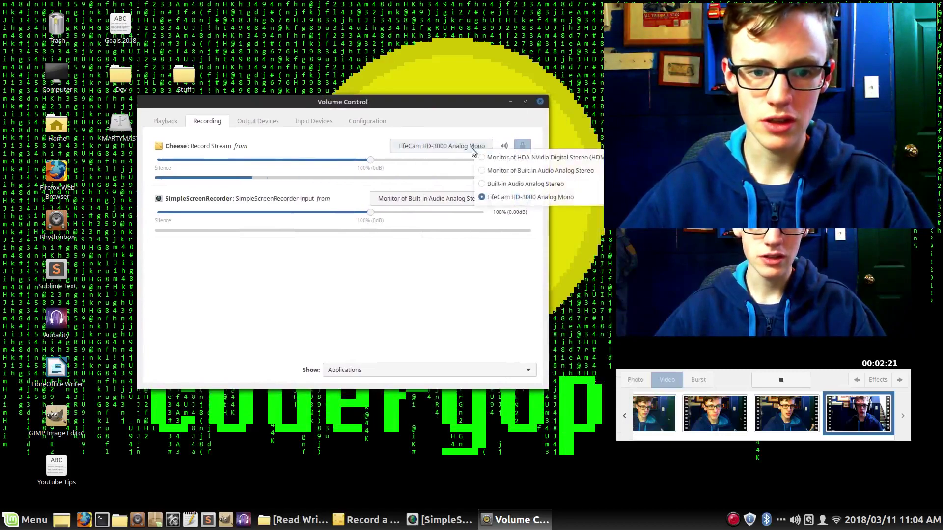